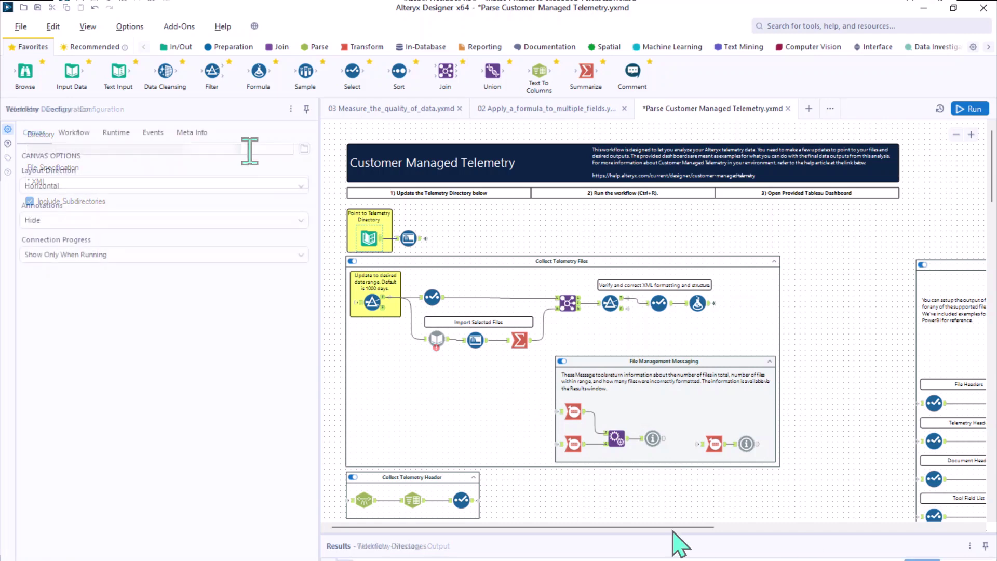
- Inspect the data written to Telemetry Header.csv, Document Header.csv and Tool Field List.csv
drag(680, 526, 902, 509)
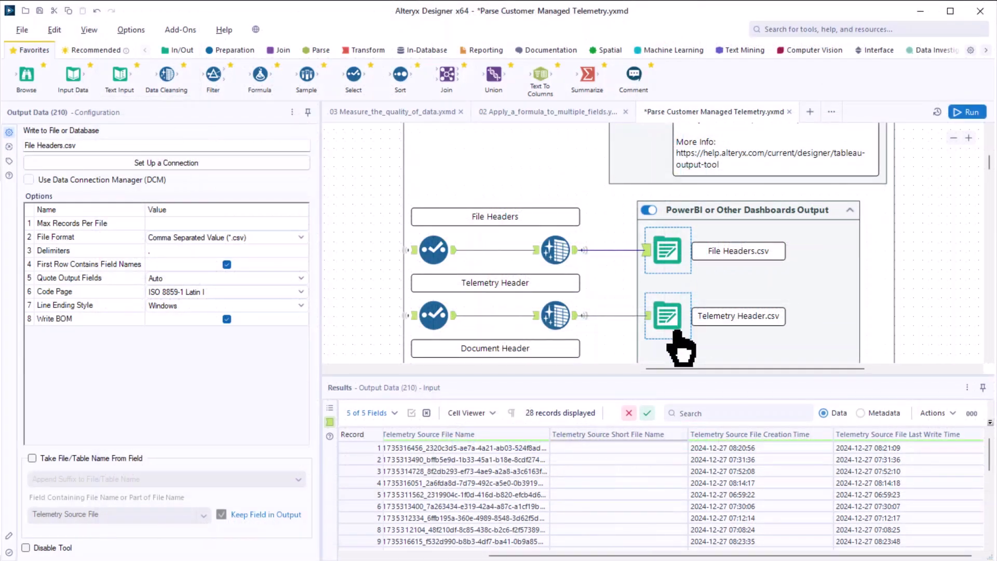
click(671, 326)
scroll(744, 293, down, 2)
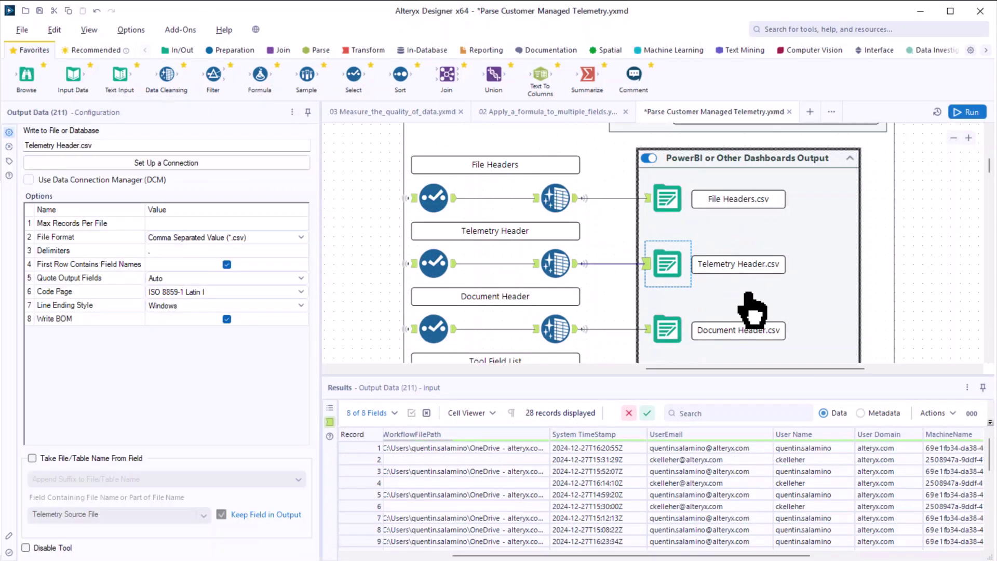
click(667, 336)
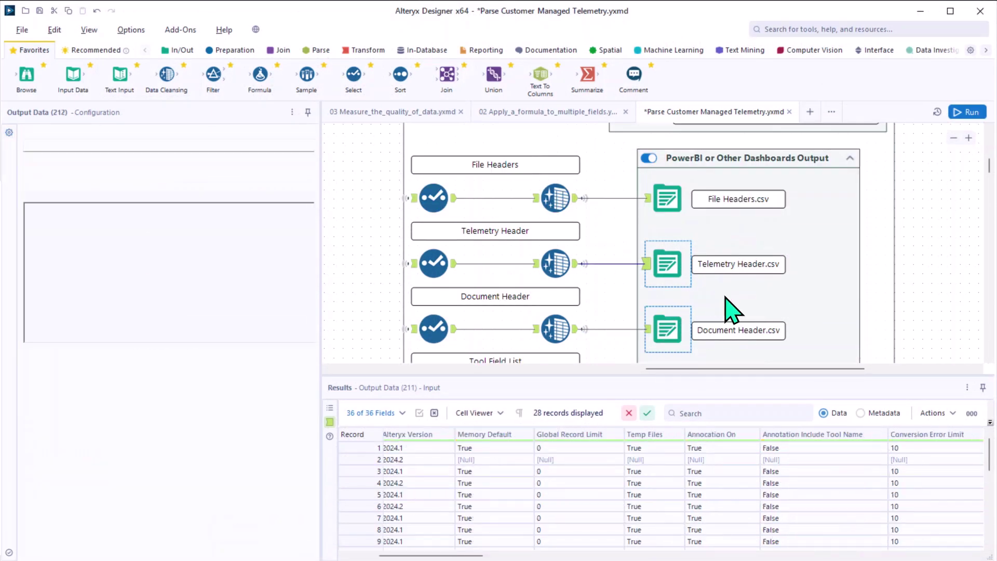
scroll(730, 311, down, 2)
click(674, 343)
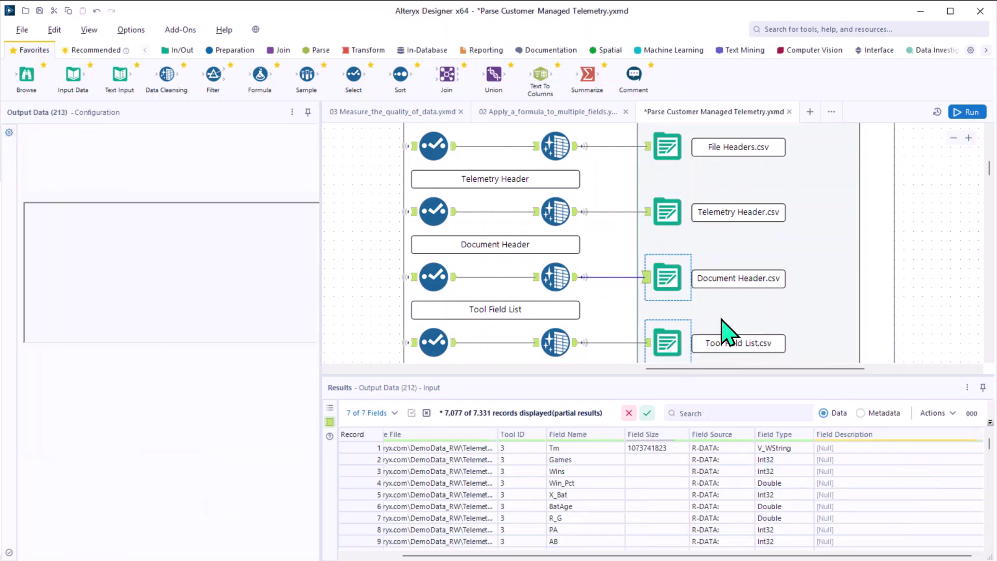
- Inspect the outputs for Tool Configuration.csv, In_Out_Lineage.csv and the AdditionalXML.yxdb extra XML
scroll(727, 331, down, 2)
click(670, 358)
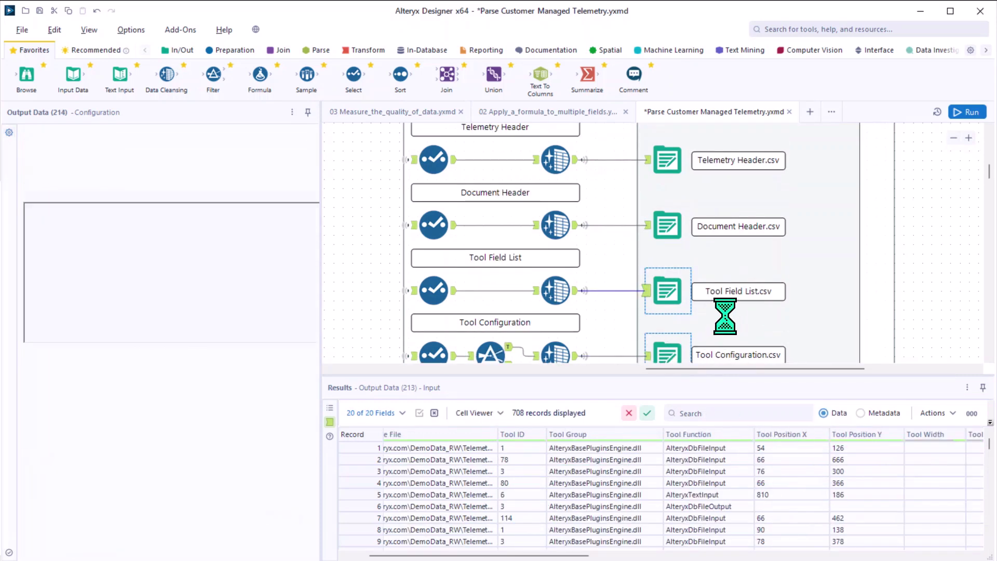
scroll(732, 335, down, 4)
click(671, 321)
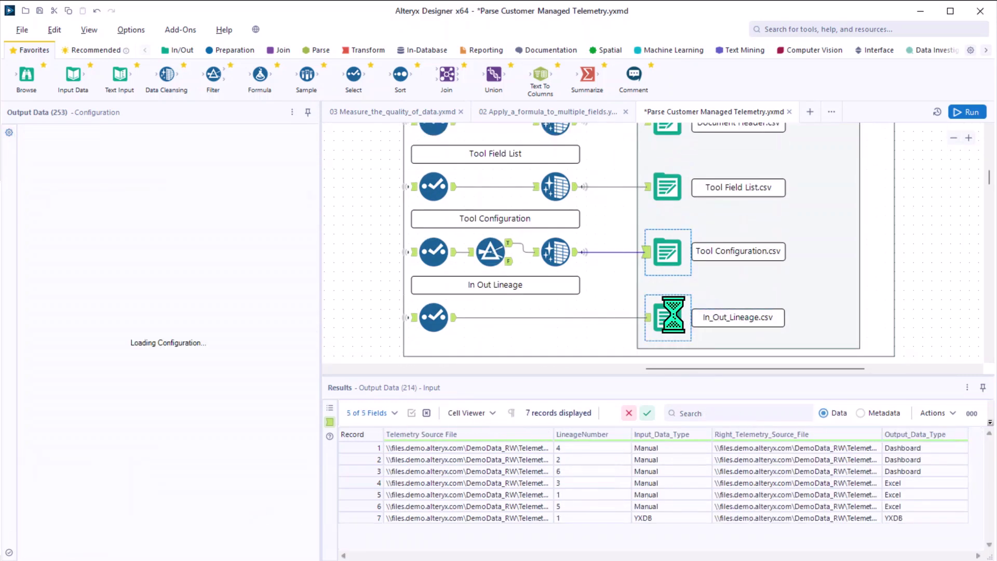
scroll(775, 310, down, 2)
scroll(777, 310, down, 4)
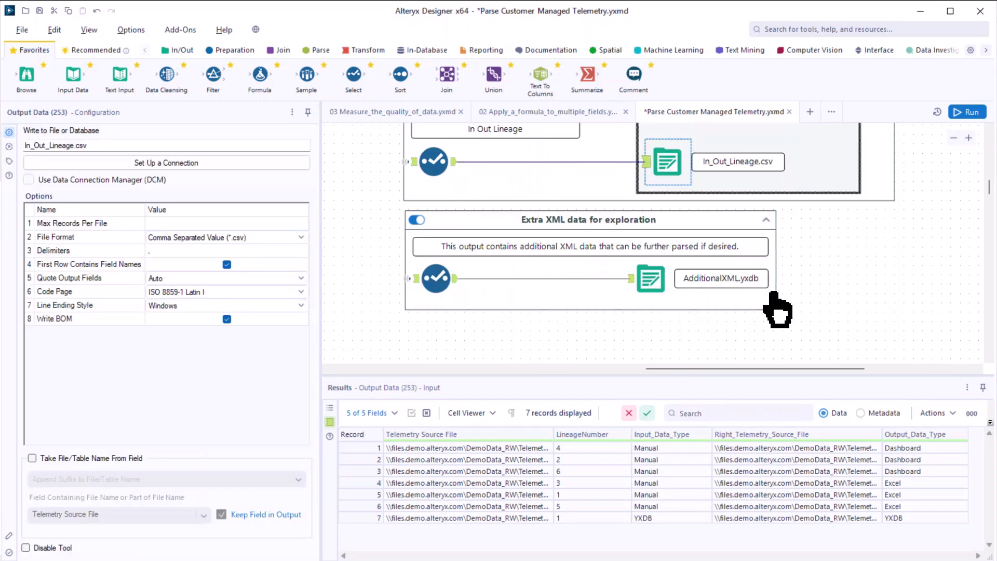
click(641, 285)
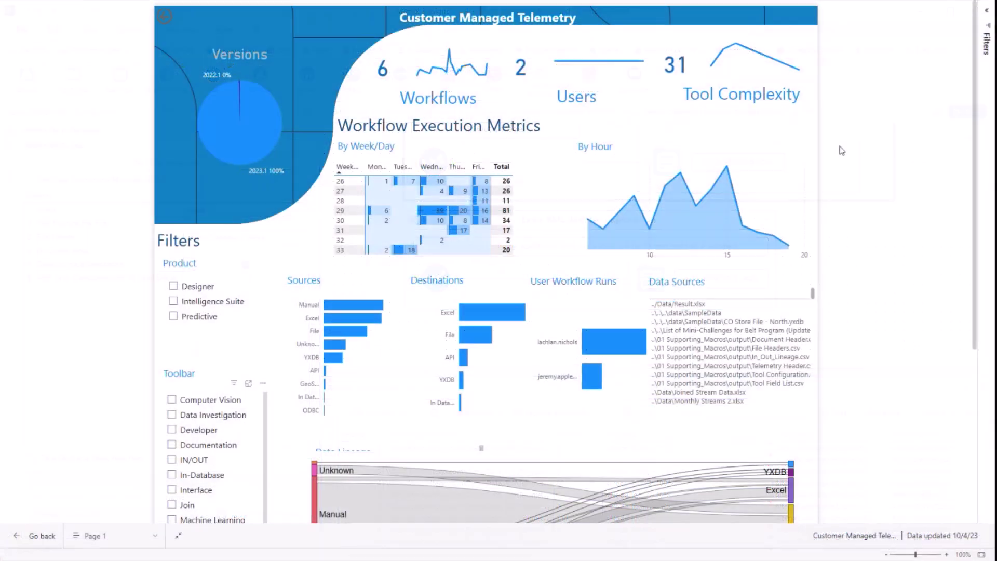
- Try and clear the top-user and API cross-filters, then filter the report to Excel destinations
scroll(834, 180, down, 3)
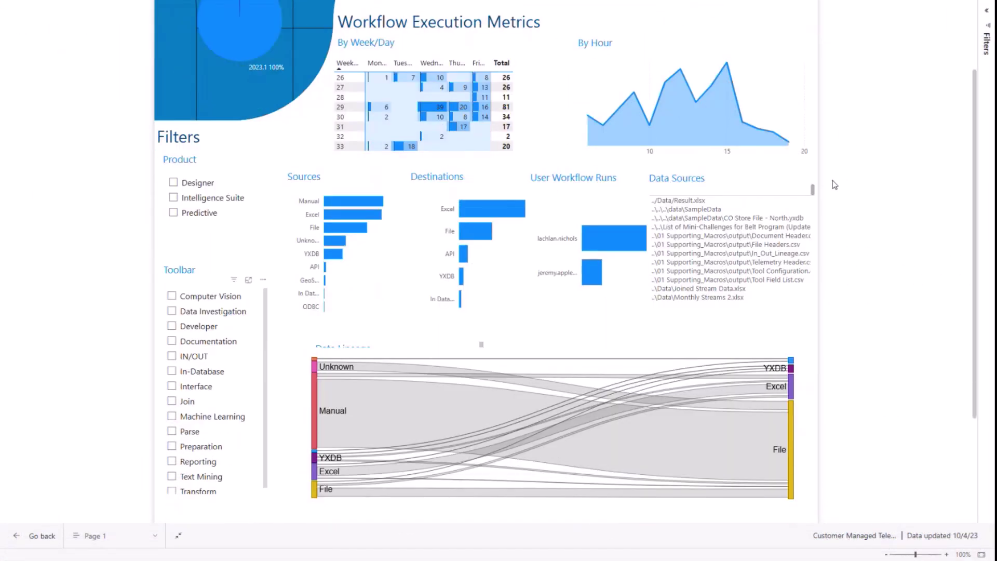
click(605, 238)
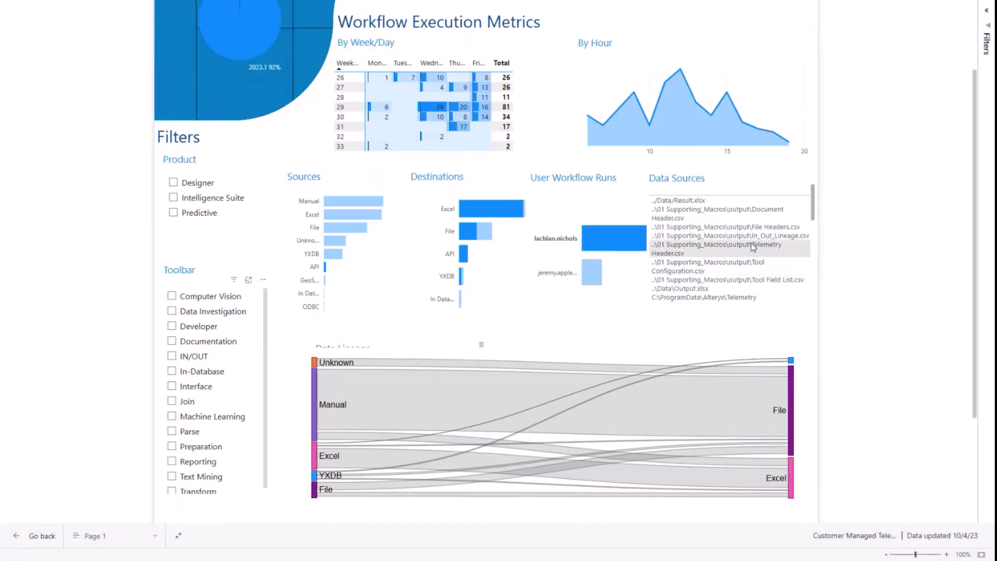
scroll(753, 247, down, 3)
click(624, 234)
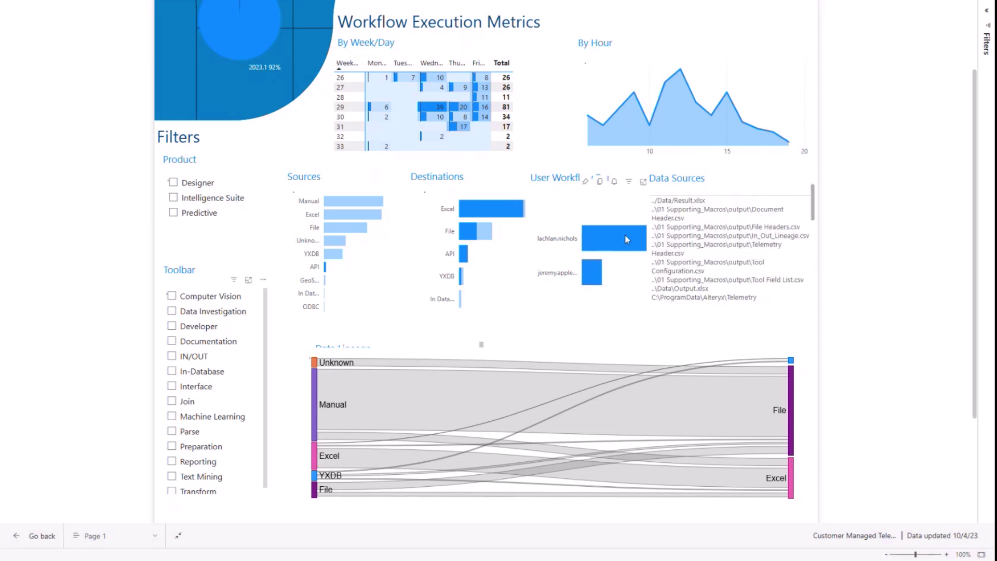
click(464, 255)
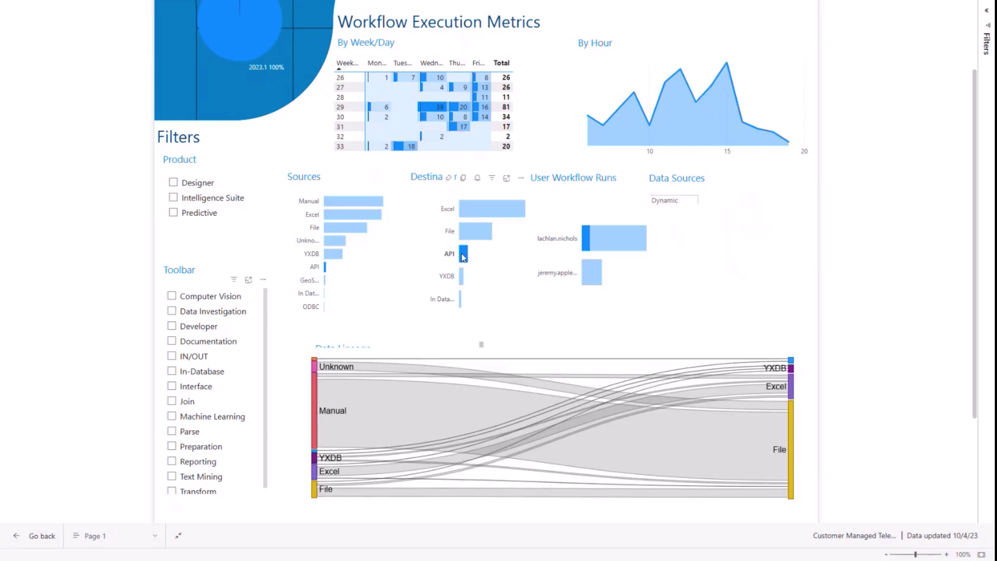
click(464, 254)
click(481, 210)
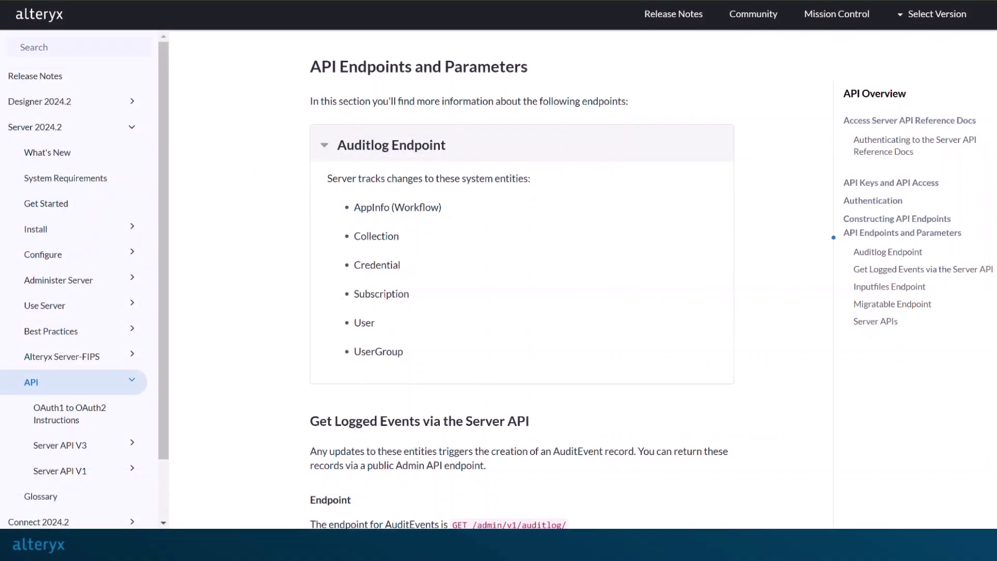
- Scroll from the Auditlog Endpoint section down to the Server APIs endpoint table
scroll(522, 291, down, 6)
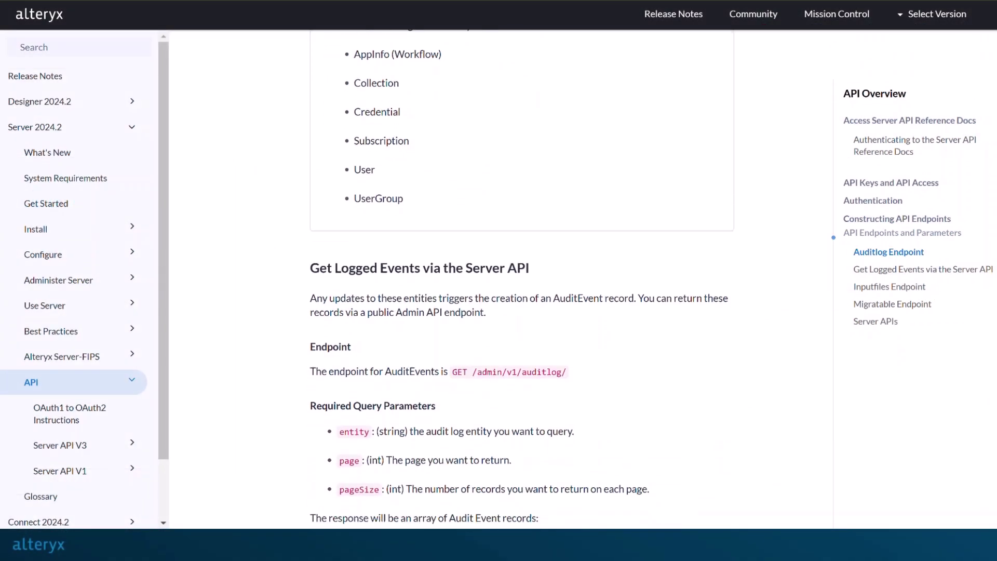
scroll(522, 290, down, 7)
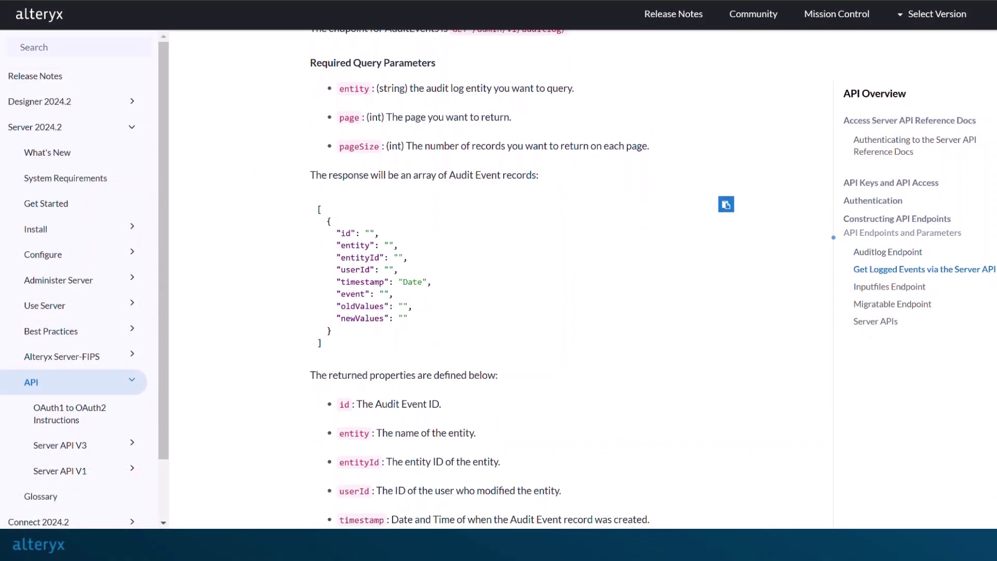
scroll(522, 291, down, 7)
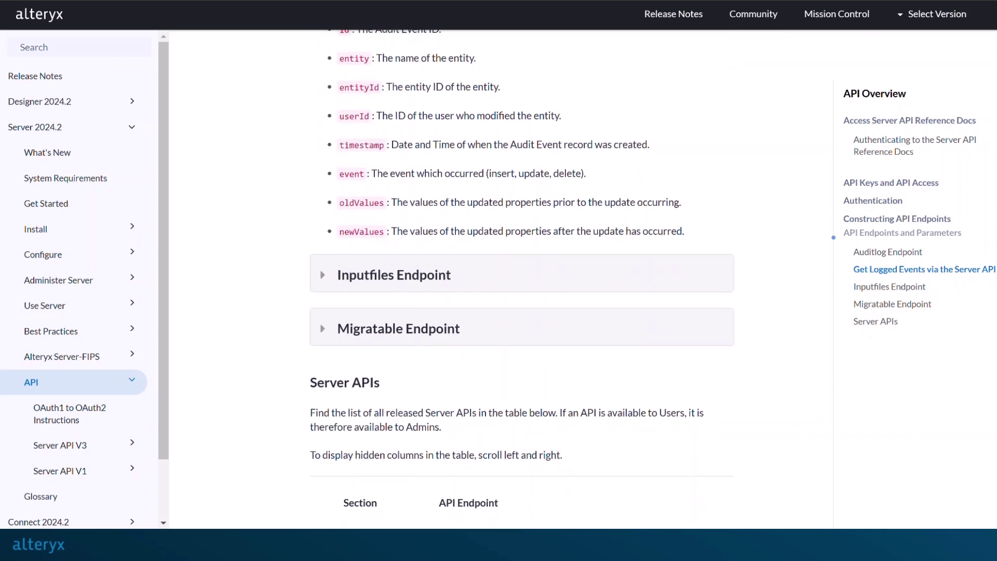
scroll(521, 291, down, 7)
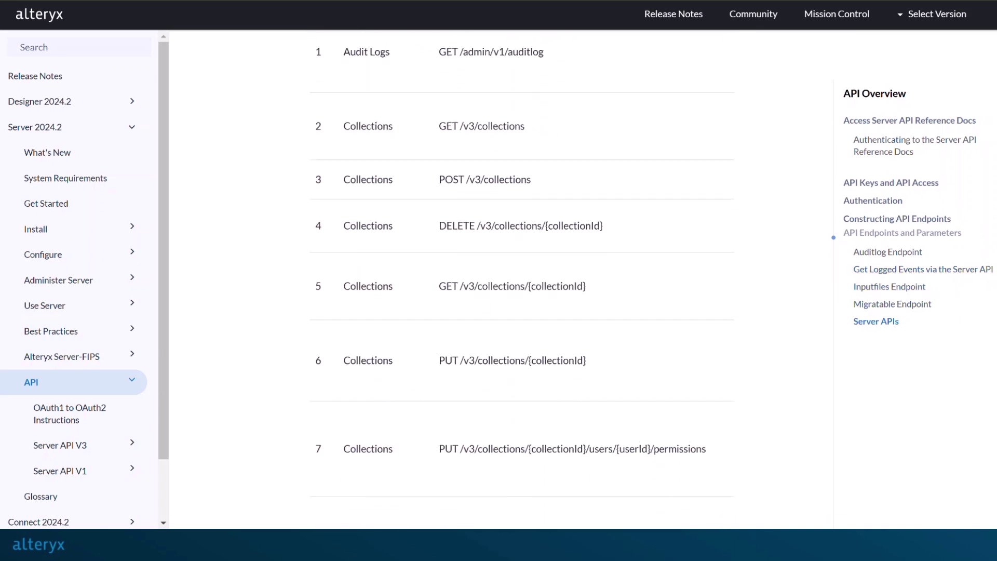
scroll(522, 291, down, 10)
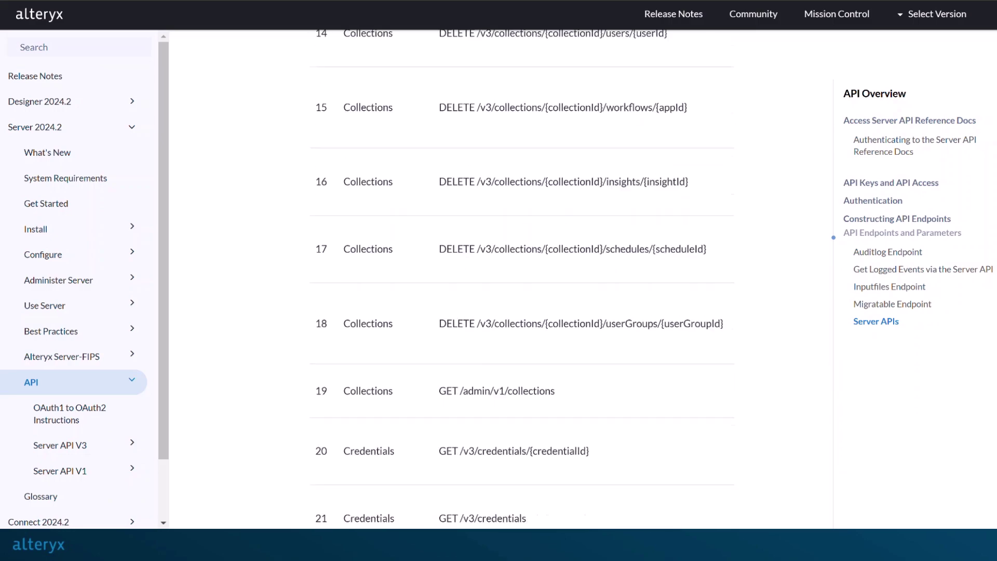
scroll(522, 291, down, 20)
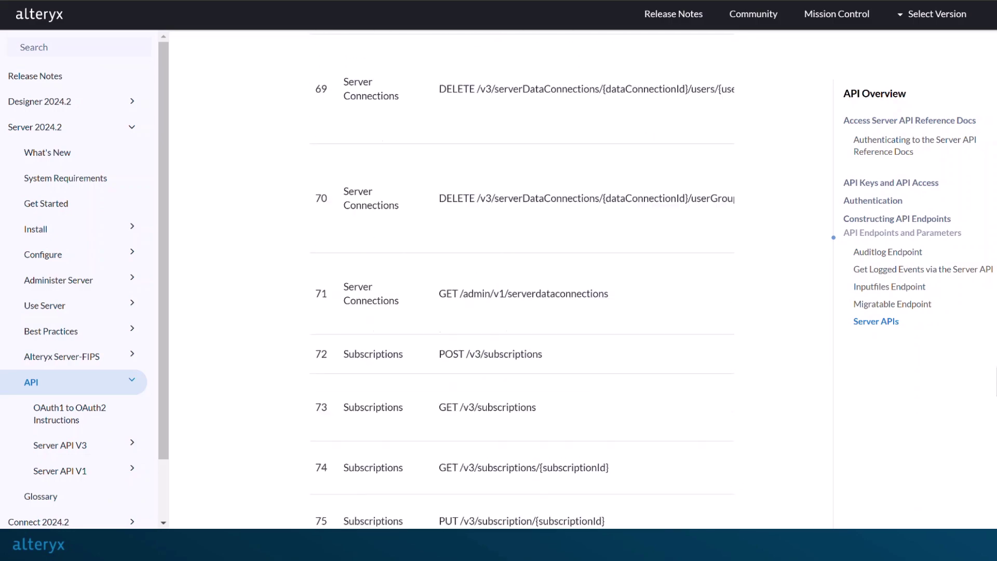
scroll(522, 291, down, 5)
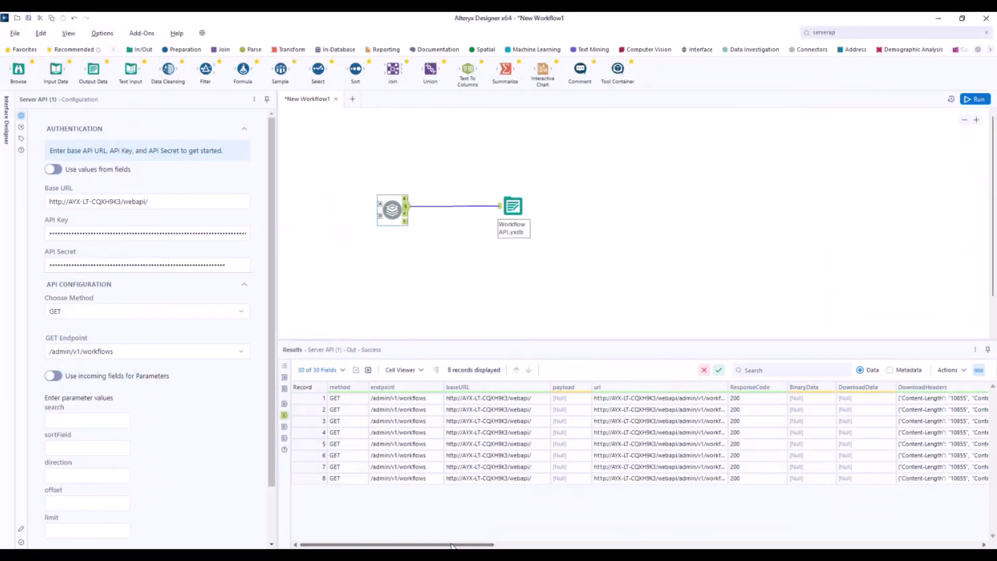
- Scroll the Server API tool's Results grid right to review the returned workflow records
drag(452, 546, 873, 544)
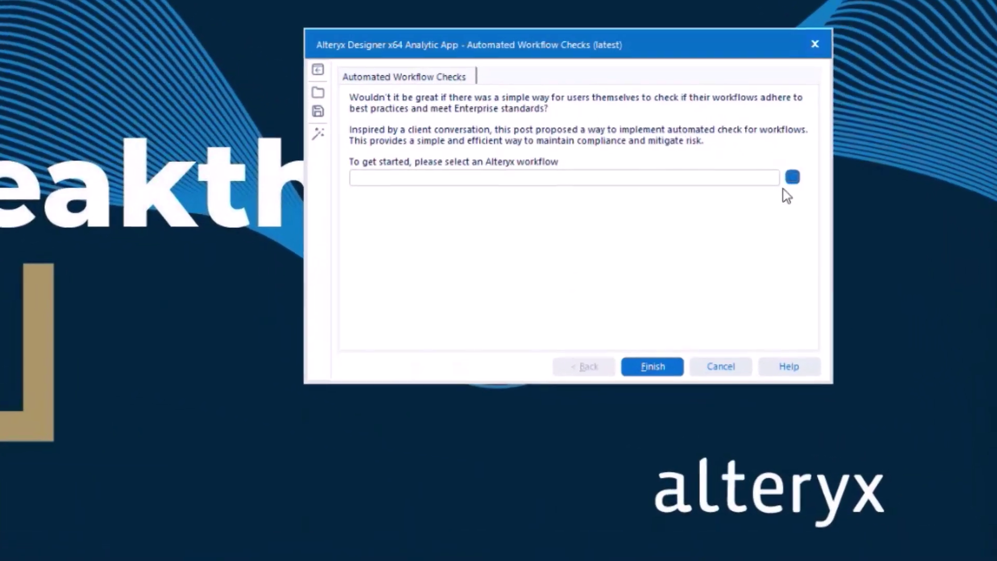
- Select the Alteryx for Excel Users_Complete workflow, run the checks and accept the results
click(791, 177)
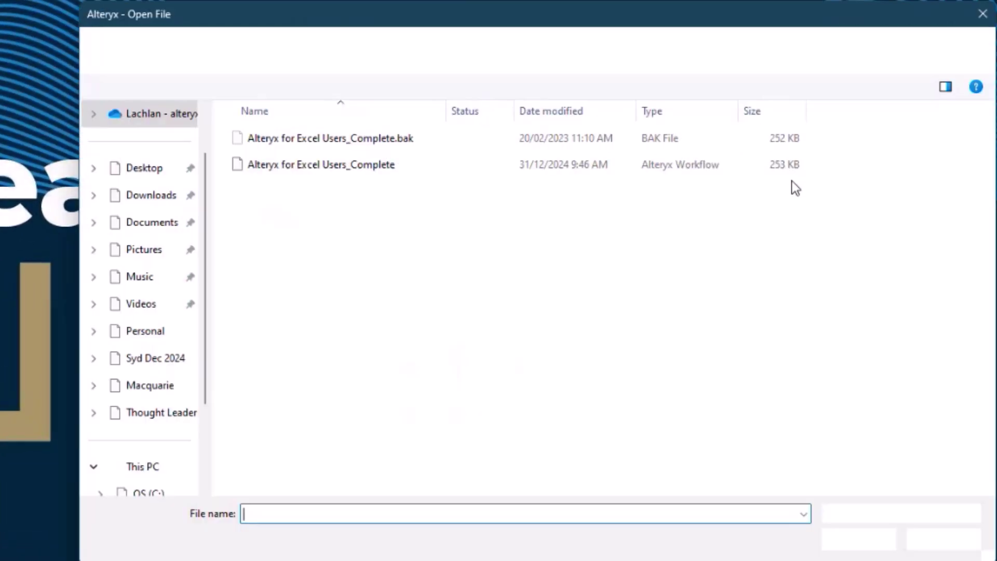
click(371, 166)
click(848, 540)
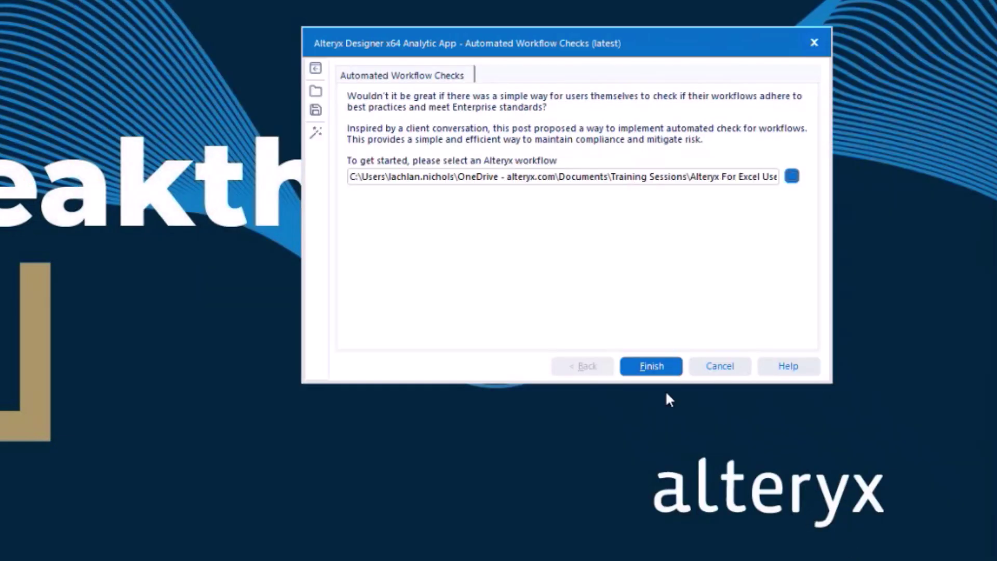
click(649, 367)
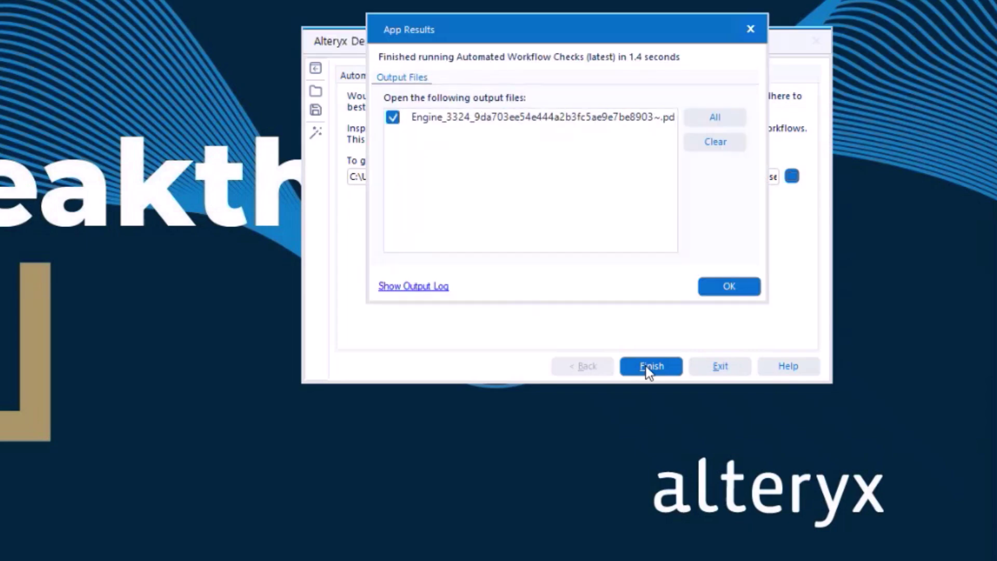
click(724, 292)
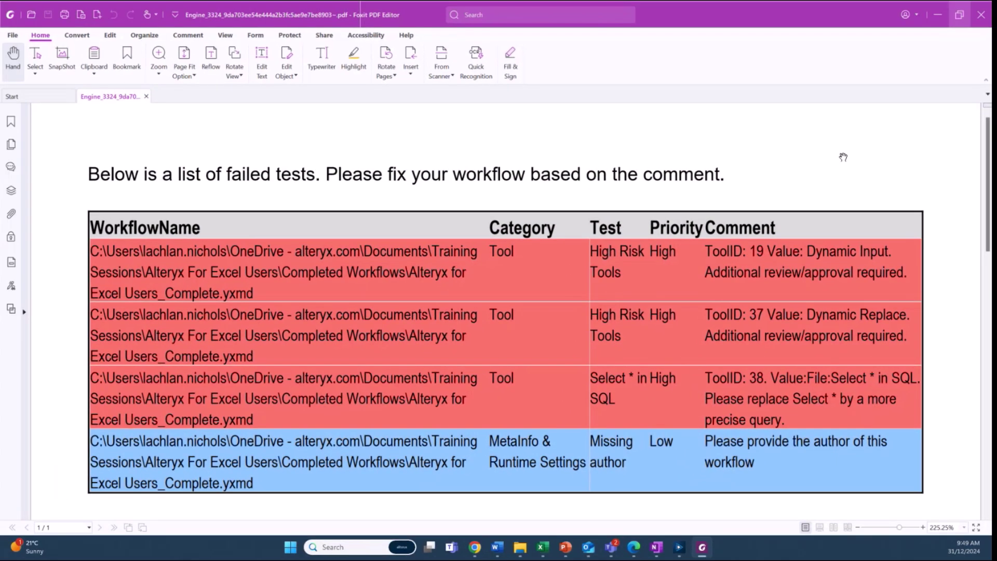
- Scroll the Engine PDF report to view the failed-tests table
scroll(843, 157, down, 1)
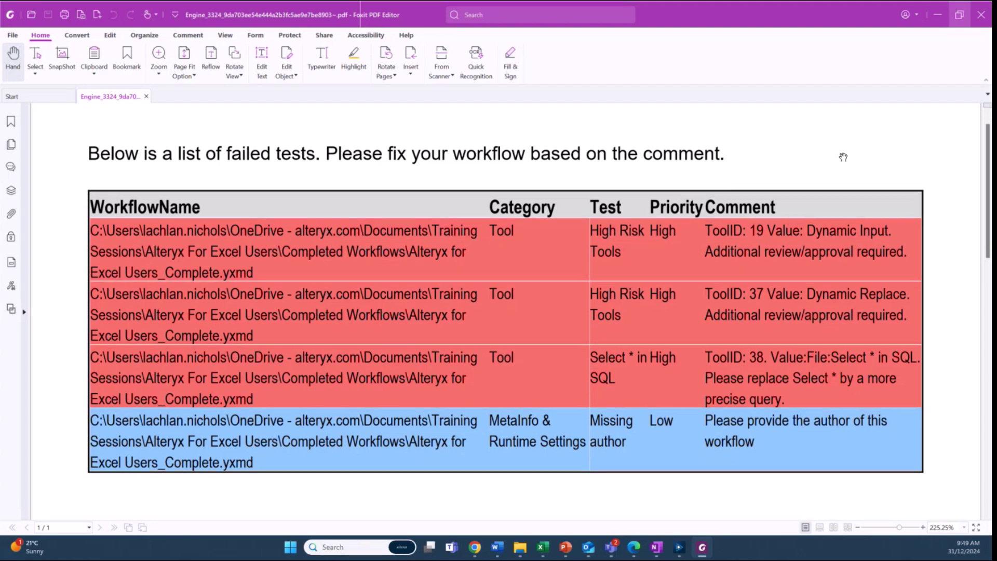